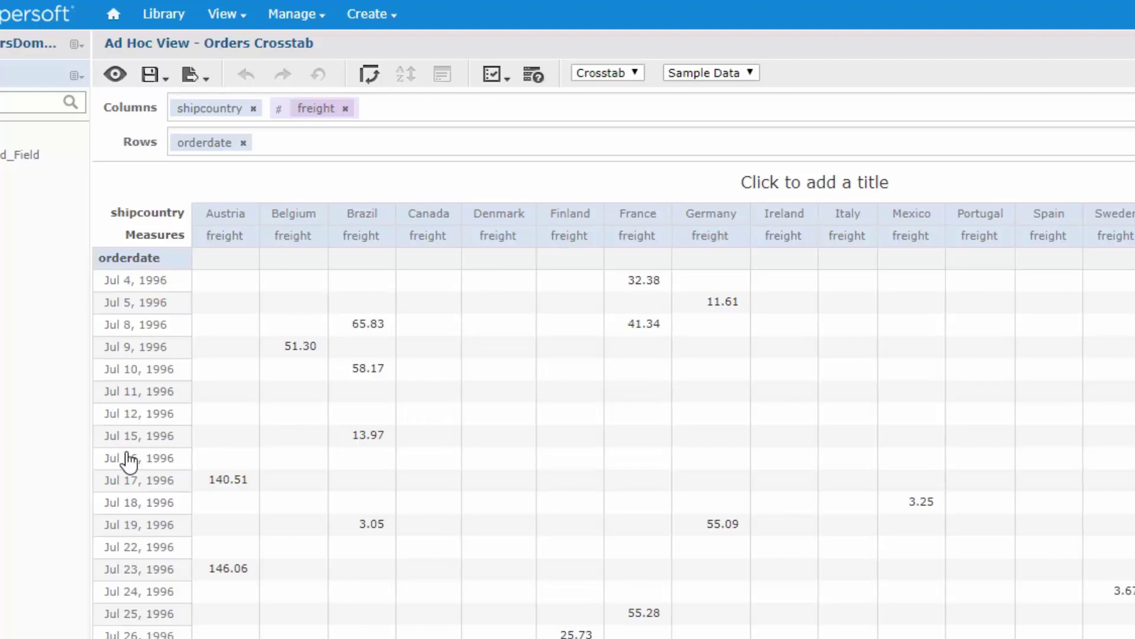
Group the orderdate rows by month, then open WEB-INF/applicationContext-catFactory.xml in the editor.
click(202, 147)
click(198, 152)
mouse_move(273, 161)
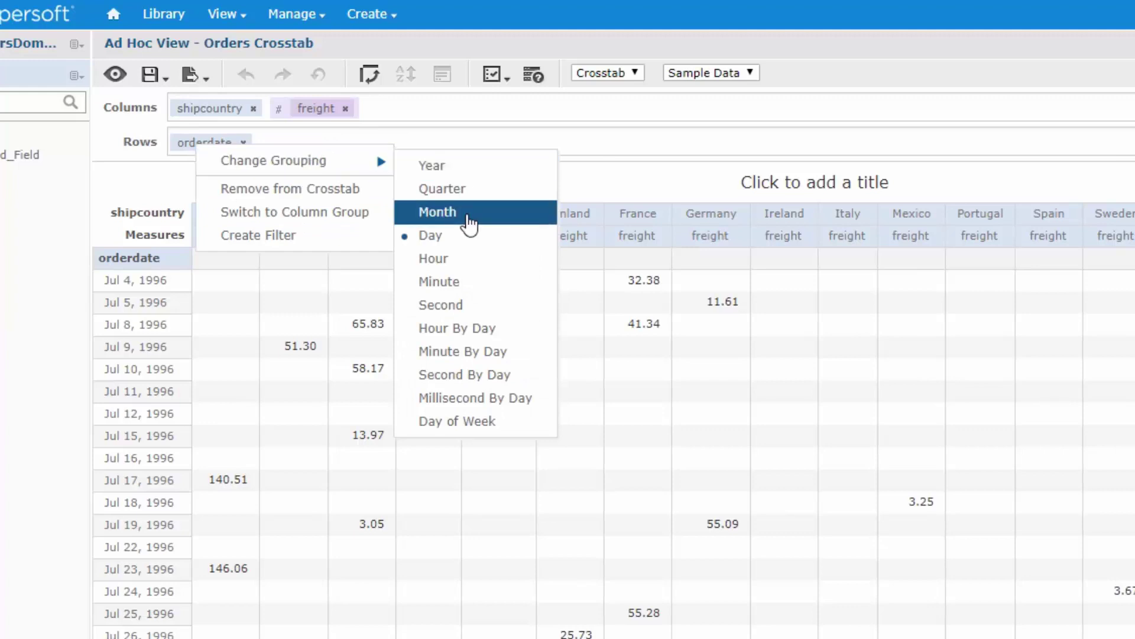
click(471, 214)
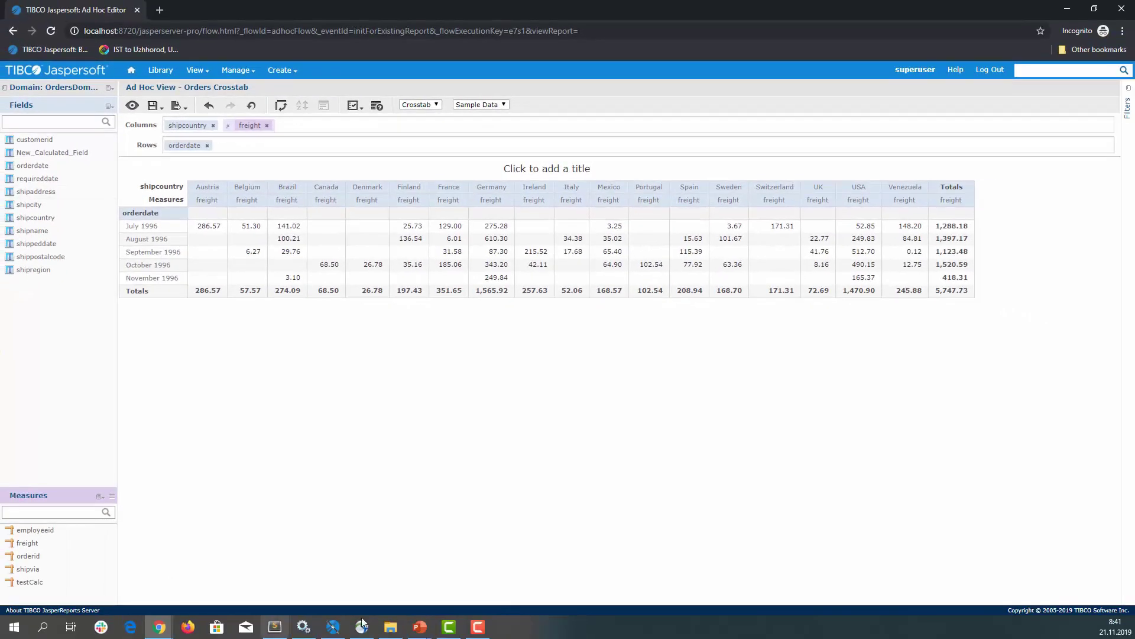
click(390, 627)
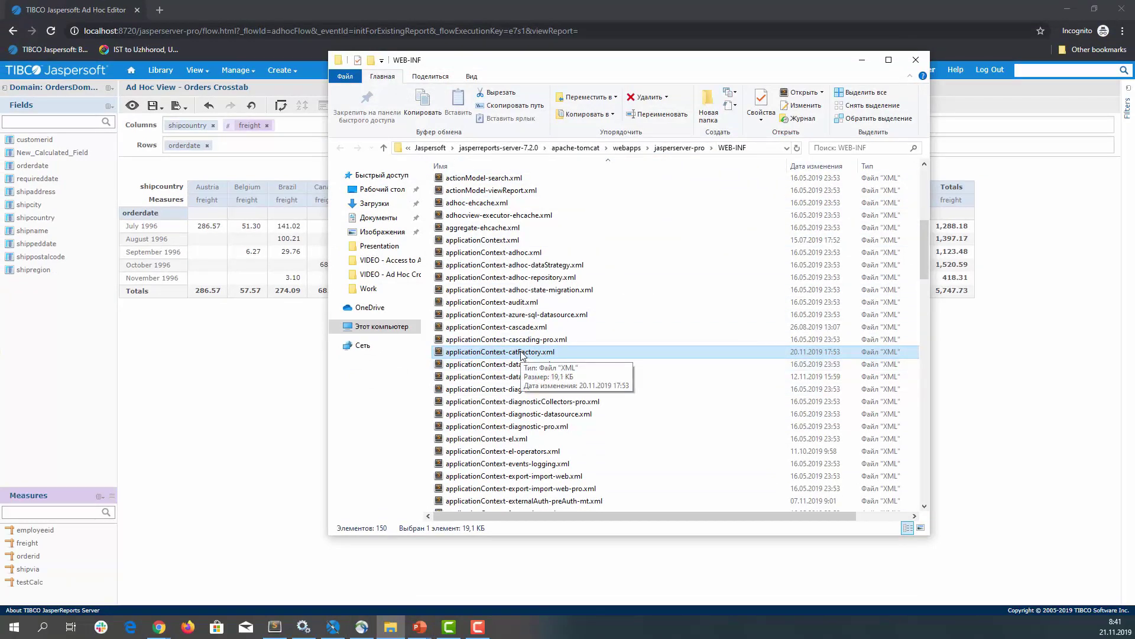
double_click(521, 351)
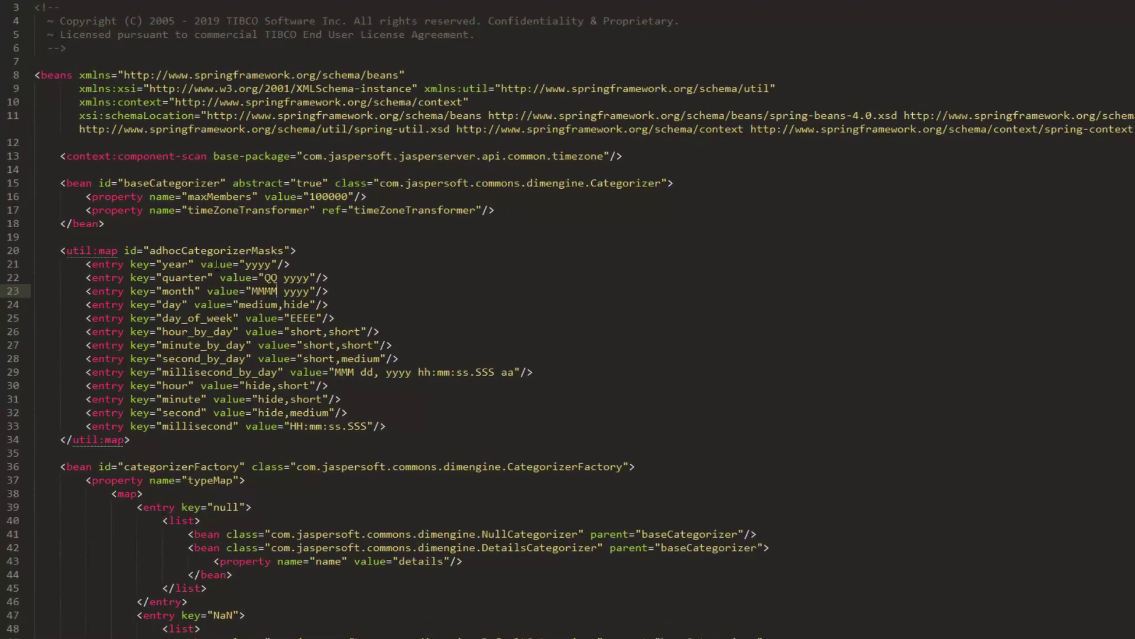
drag(187, 218, 349, 218)
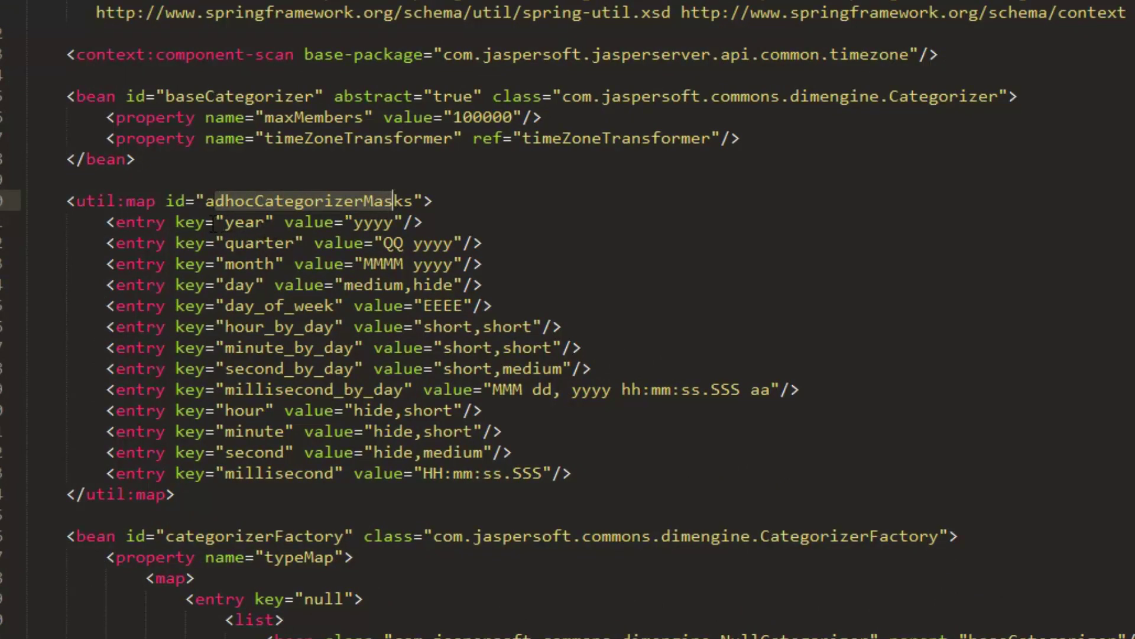
click(185, 222)
double_click(190, 222)
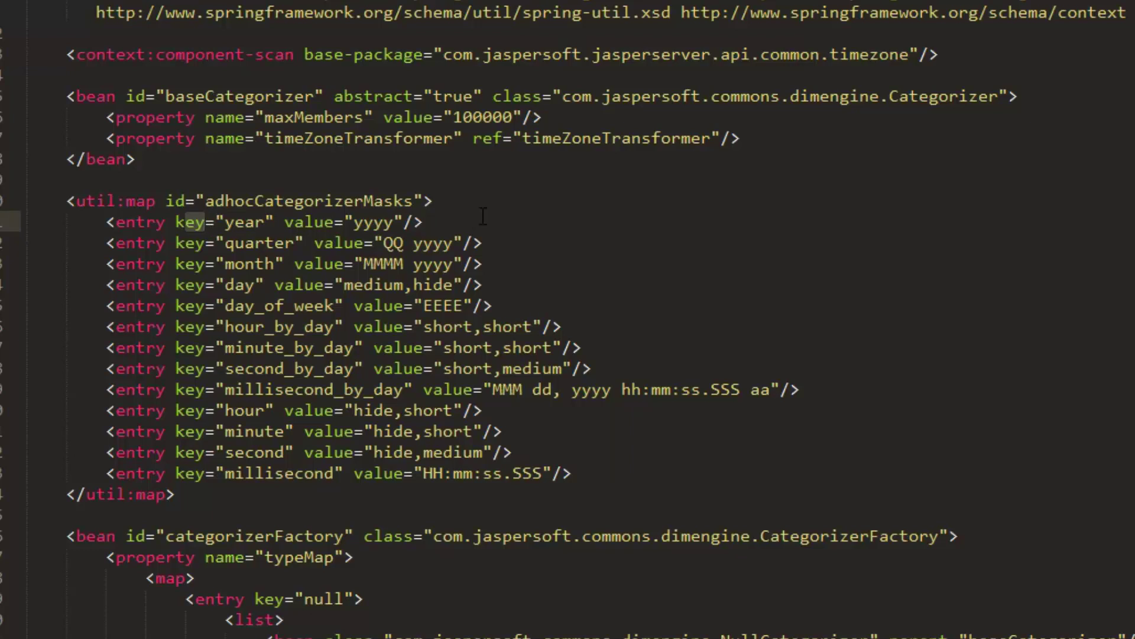
drag(363, 222, 382, 222)
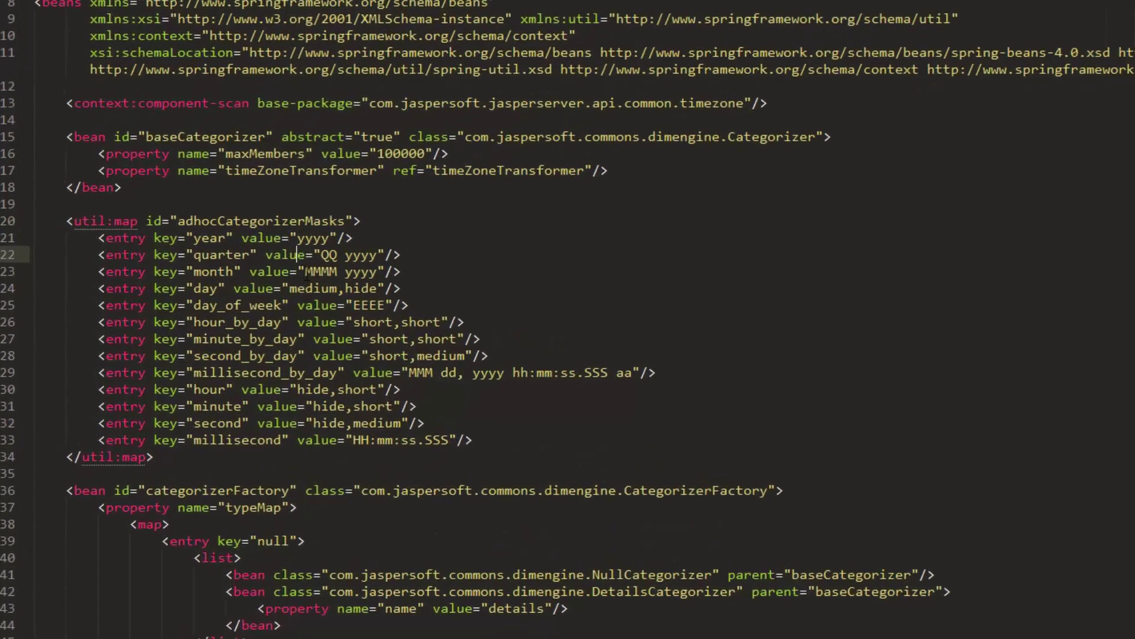
Change the month date mask to MM-yyyy.
key(Down)
key(Down)
key(Right)
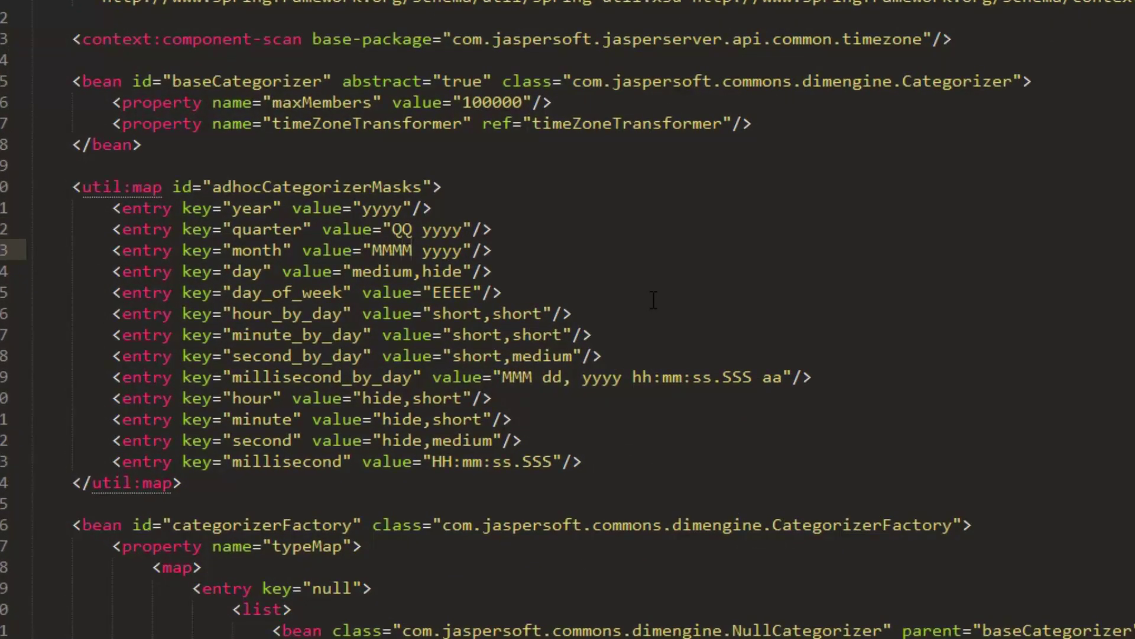
key(BackSpace)
key(BackSpace)
text(-)
key(Delete)
Change the year date mask to 'Y'yy.
key(Up)
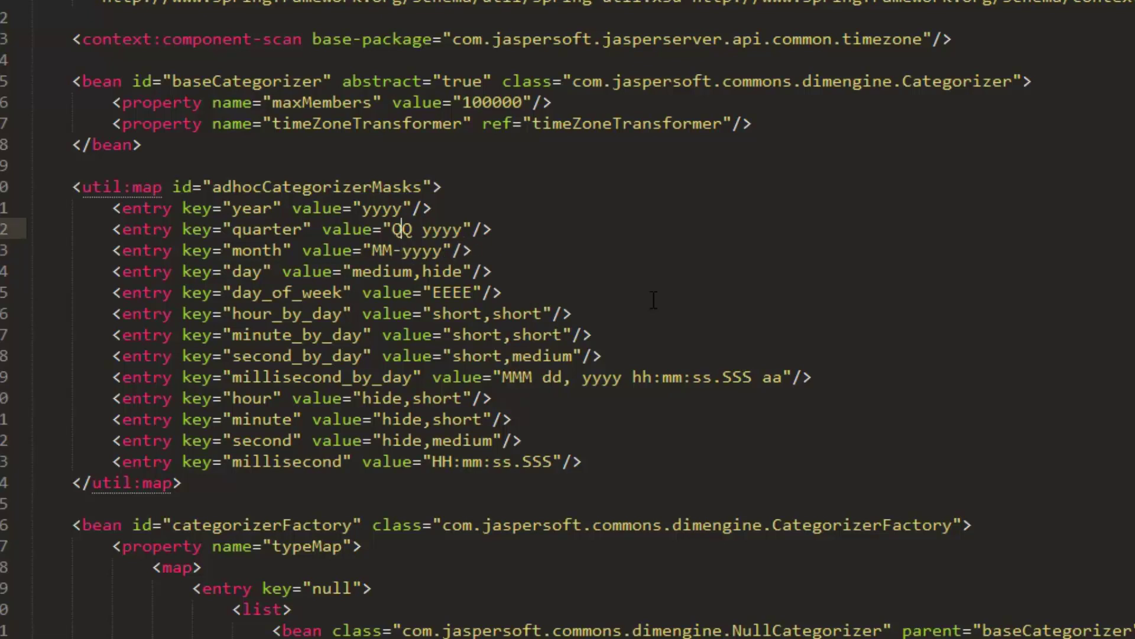
key(Up)
key(Left)
key(Left)
key(Left)
key(Left)
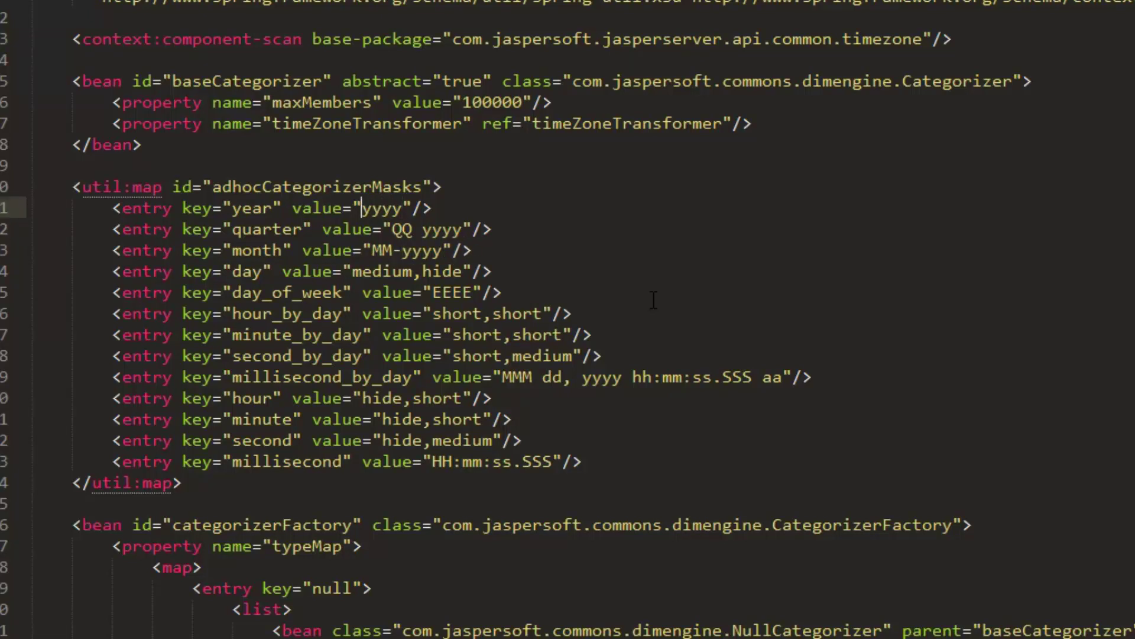
text(')
text(Y)
key(Right)
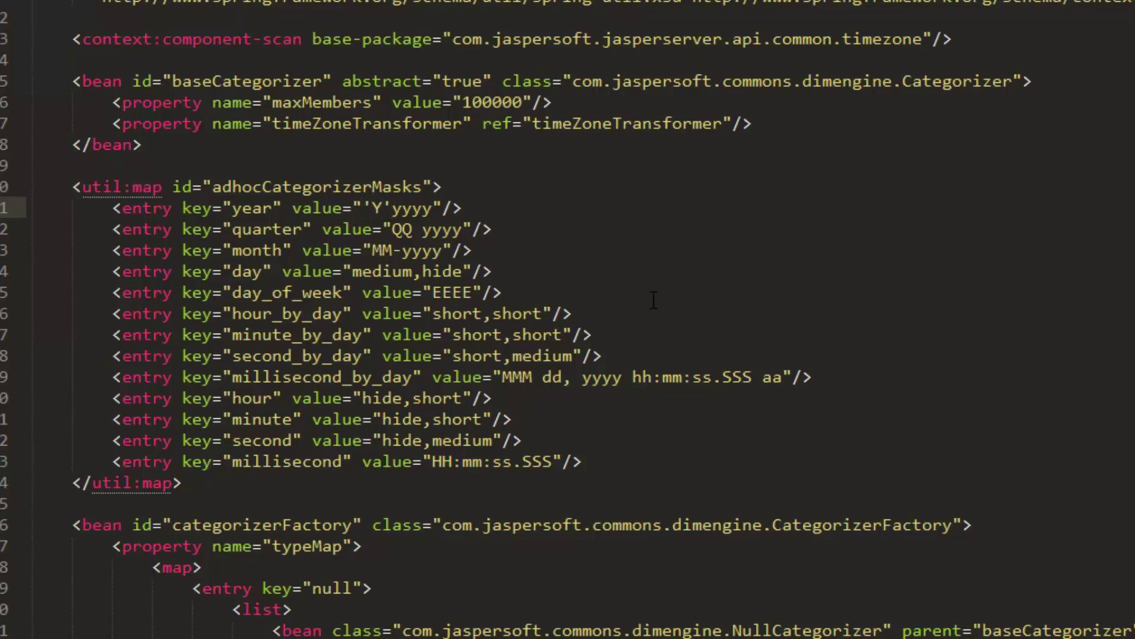
key(Delete)
key(Delete)
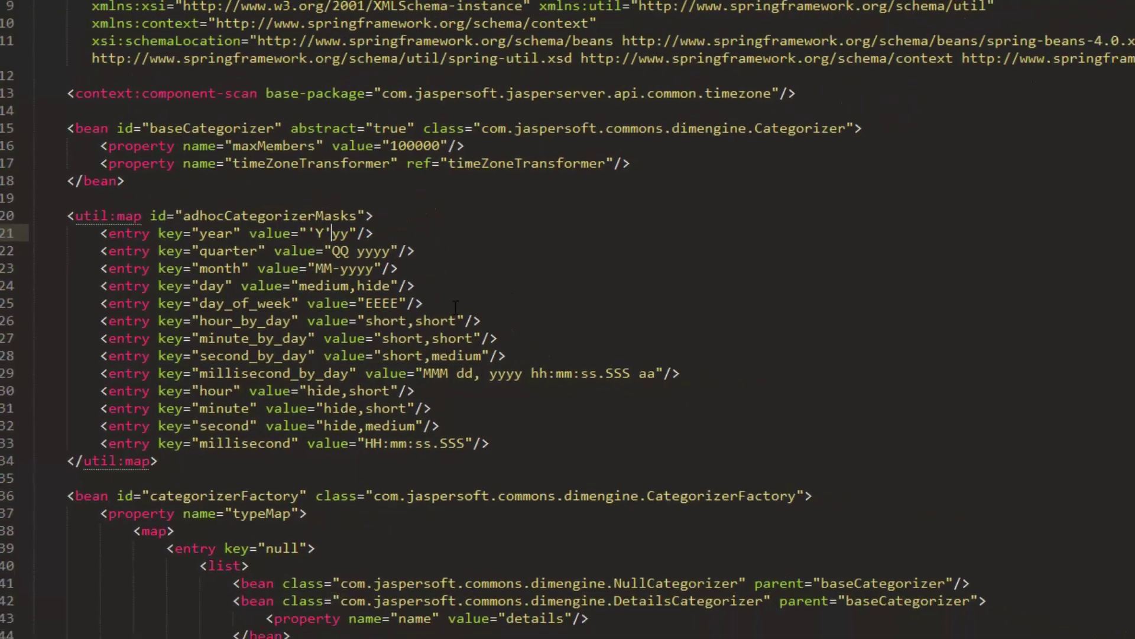
Save the XML file, dismiss the license reminder, and return to the browser.
key(ctrl+s)
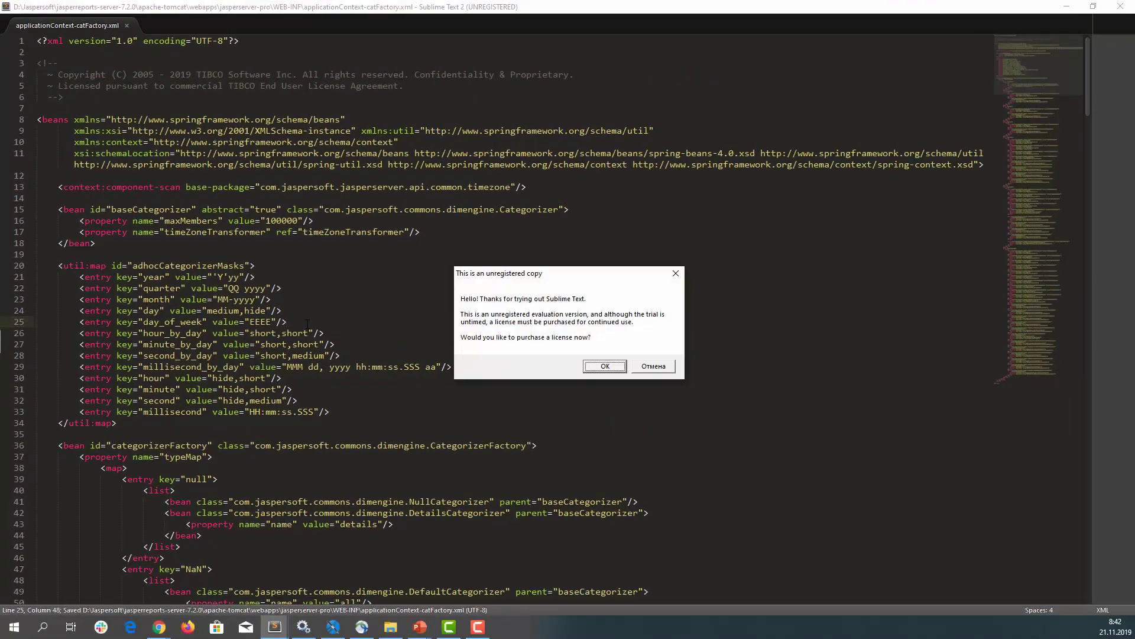
click(651, 369)
click(417, 355)
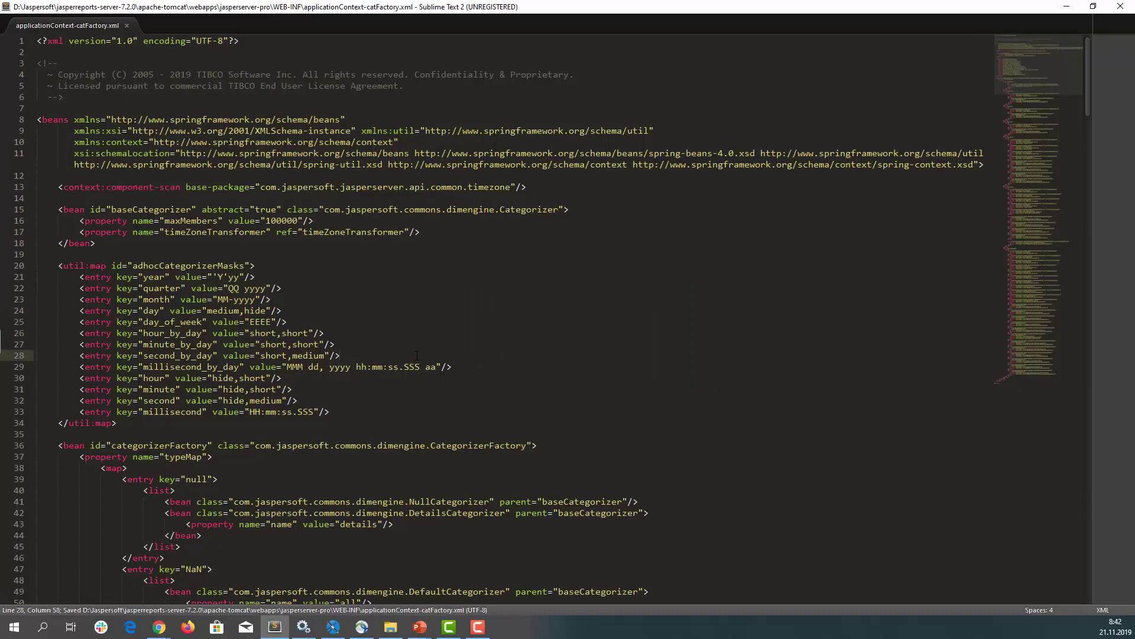
key(alt+Tab)
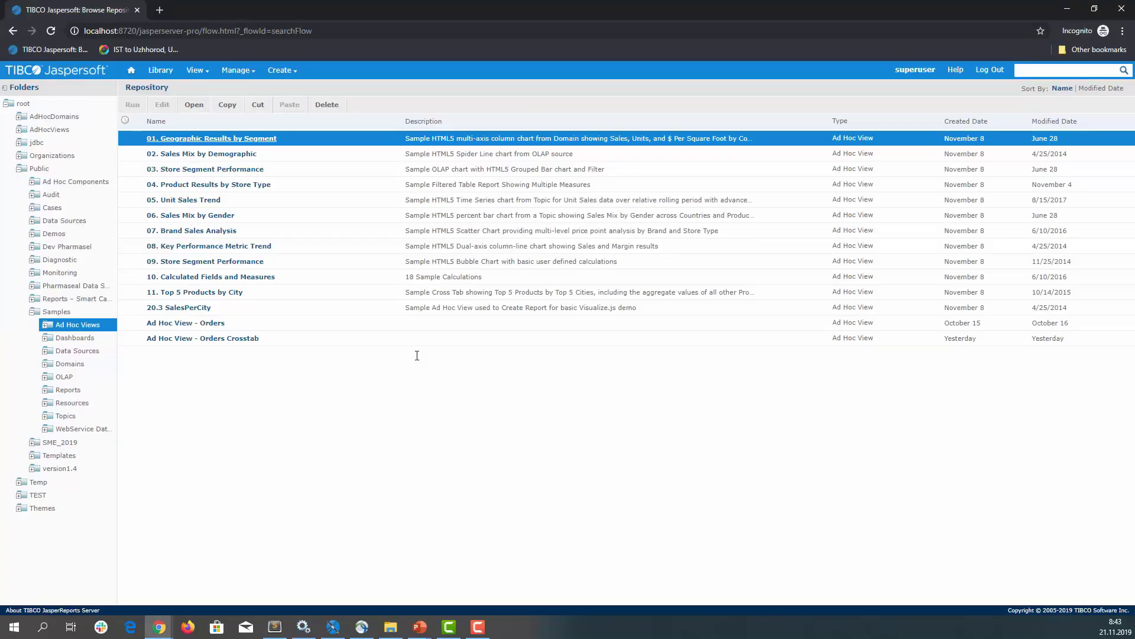
Reopen Ad Hoc View - Orders Crosstab and regroup orderdate by month, showing 07-1996 labels.
click(195, 338)
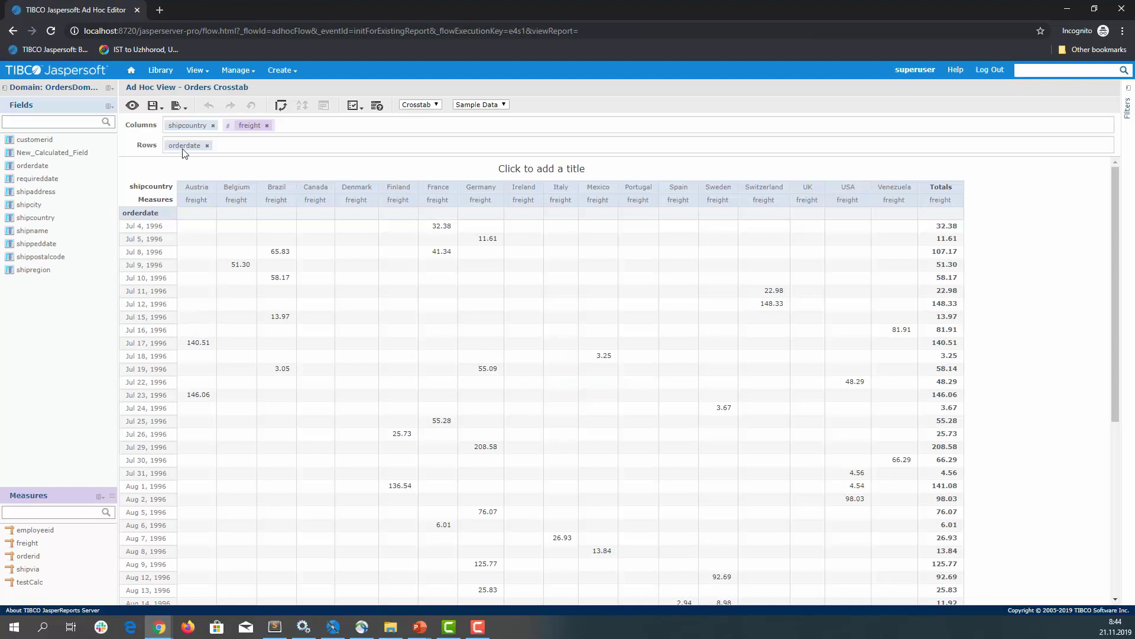
click(181, 146)
mouse_move(228, 155)
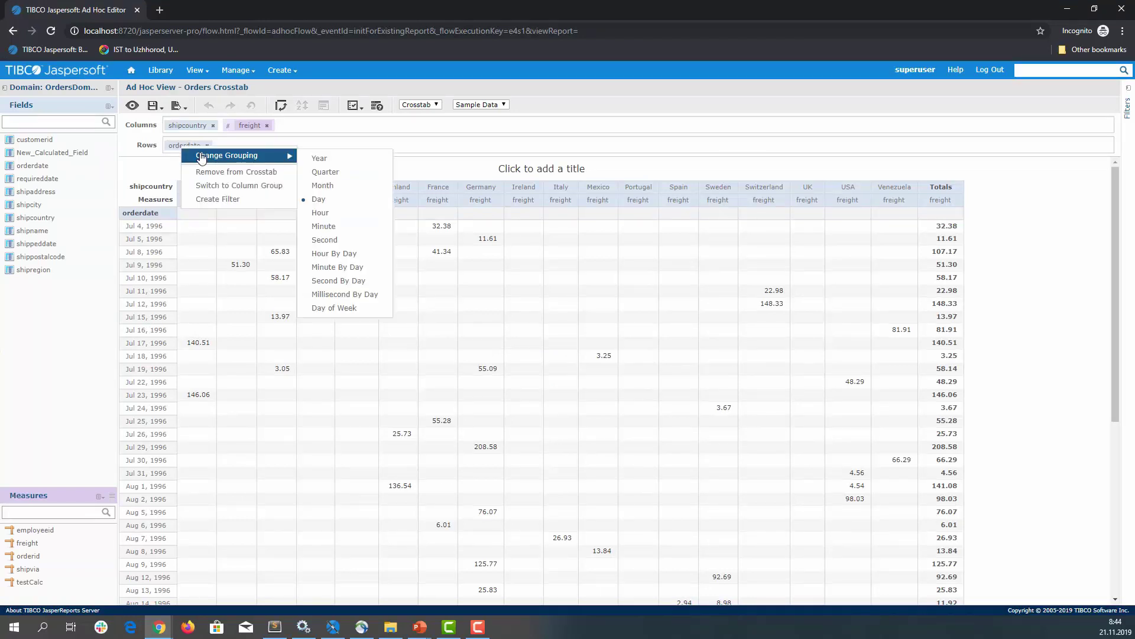
click(324, 186)
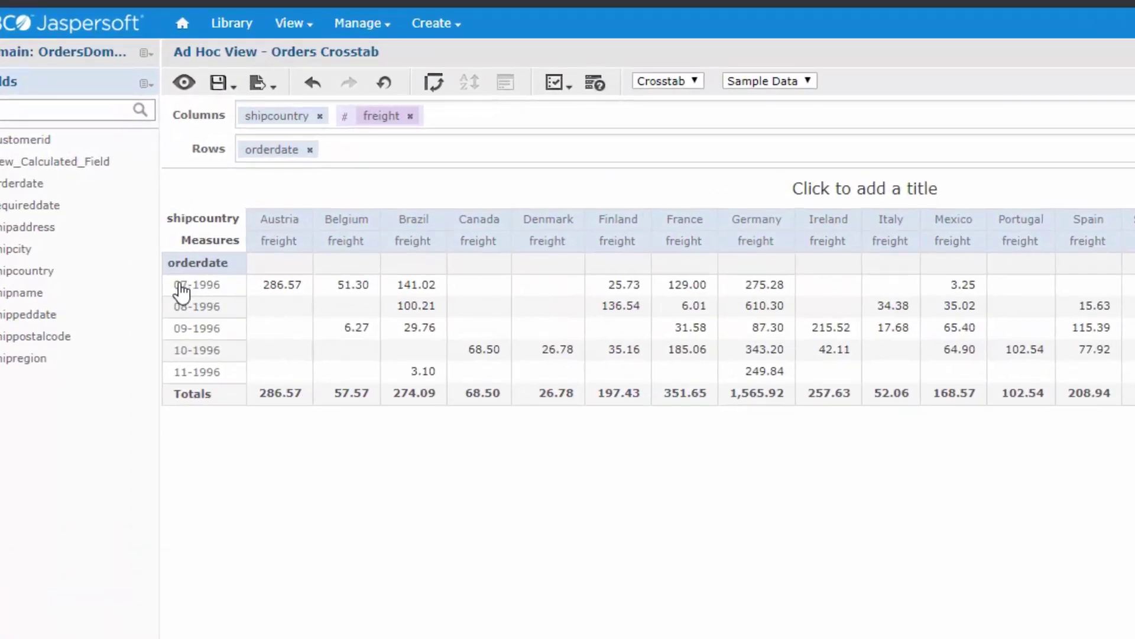
Regroup orderdate by quarter, then by year, producing a single Y96 row.
click(292, 152)
mouse_move(367, 167)
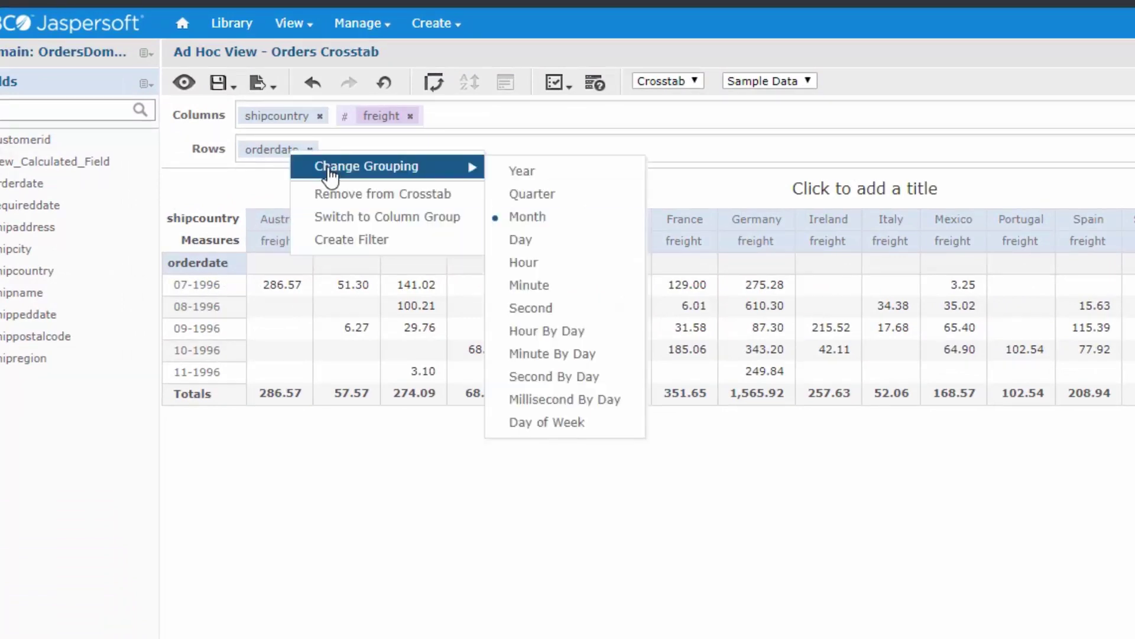
click(553, 195)
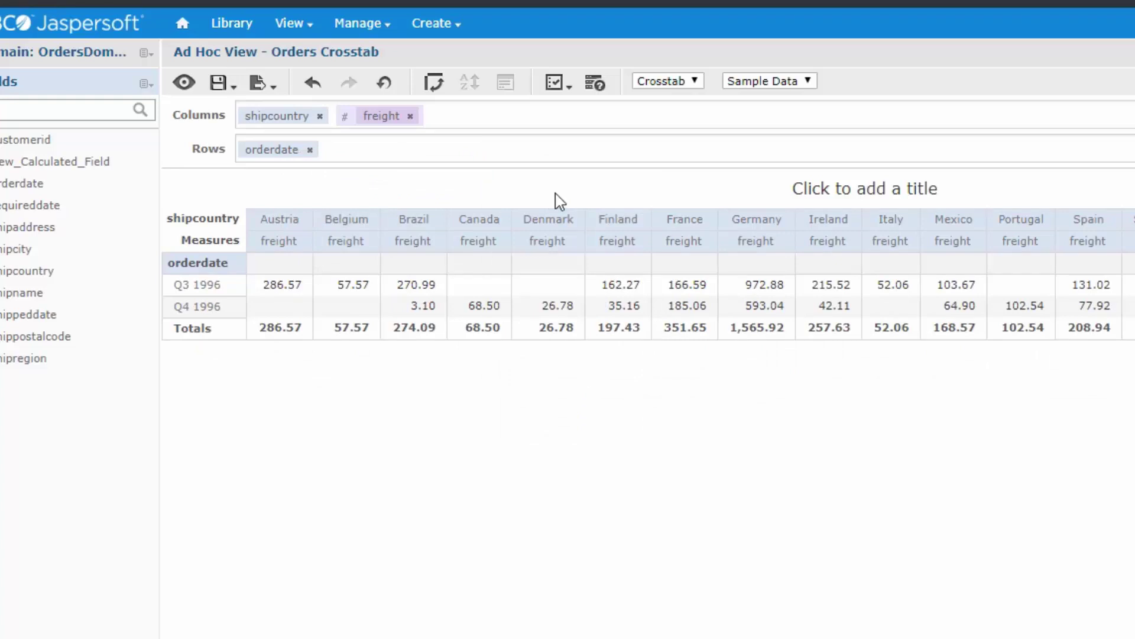
click(285, 152)
mouse_move(383, 162)
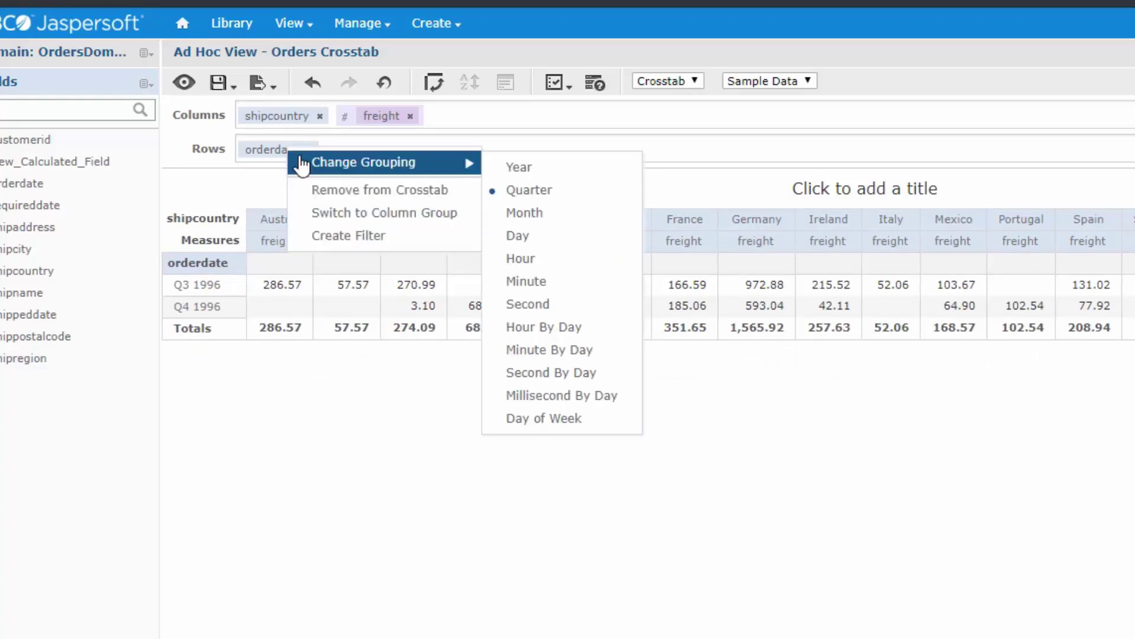
click(518, 167)
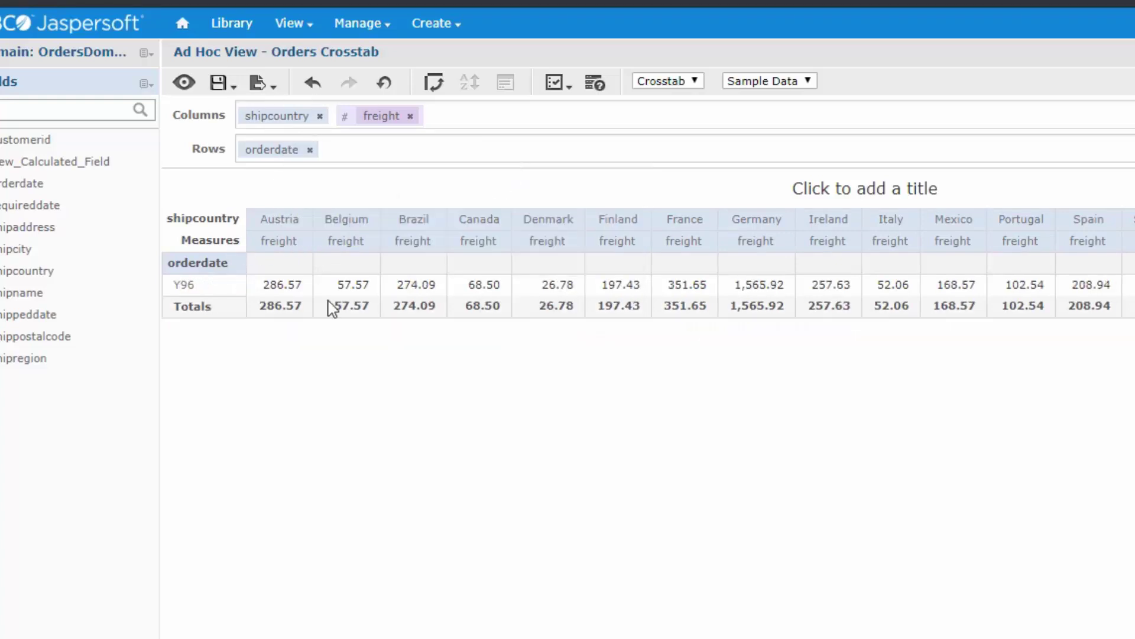